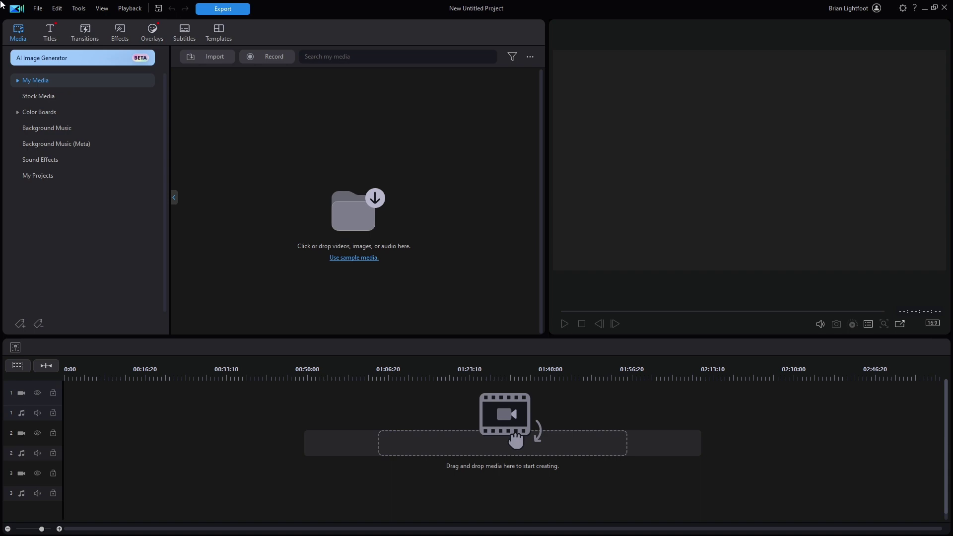
Load the sample media into the library and place Skateboard 01.mp4 at the start of video track 1
{"action": "left_click", "coordinate": [368, 258]}
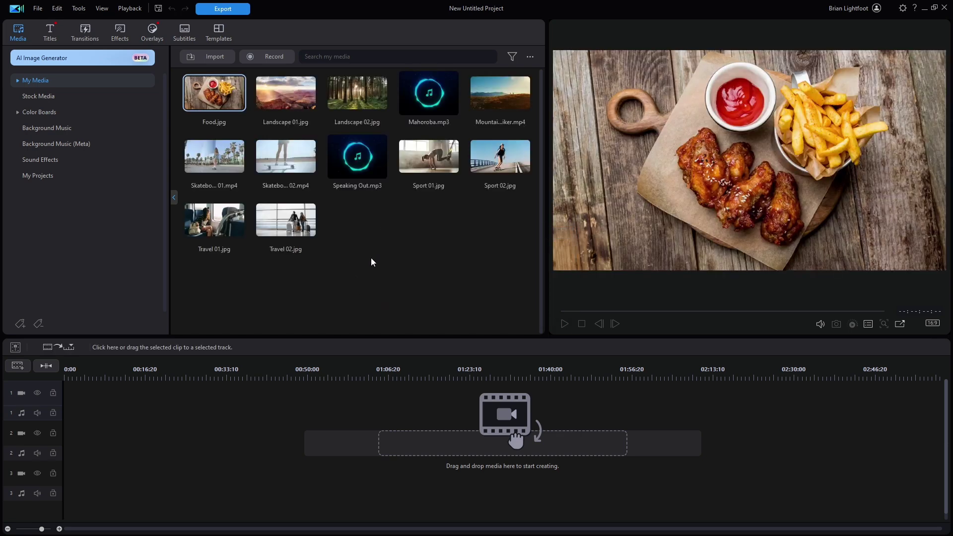
{"action": "left_click_drag", "start_coordinate": [224, 163], "coordinate": [68, 401]}
{"action": "left_click_drag", "start_coordinate": [132, 371], "coordinate": [384, 366]}
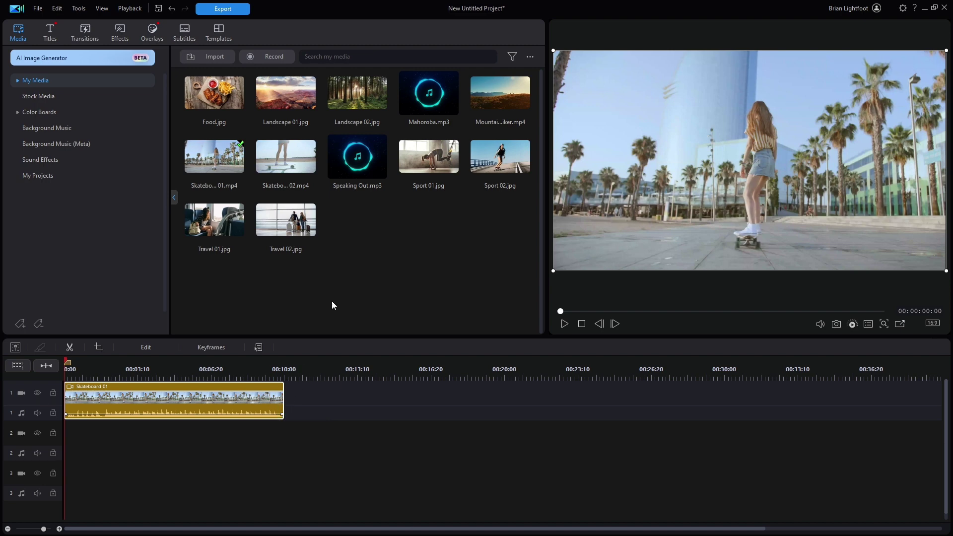
Open the project's export settings and compare the H.264 AVC and H.265 HEVC formats, leaving H.265 HEVC selected
{"action": "left_click", "coordinate": [231, 11]}
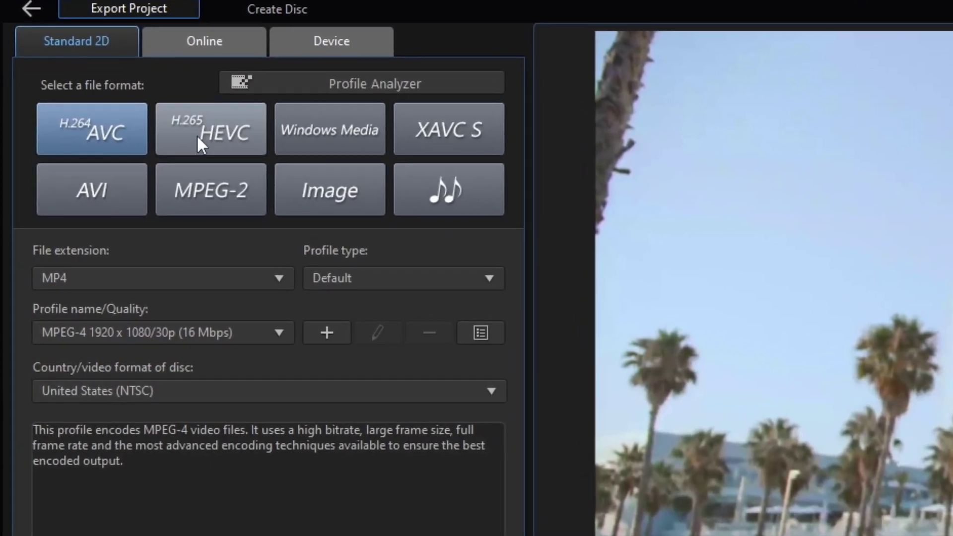
{"action": "left_click", "coordinate": [198, 133]}
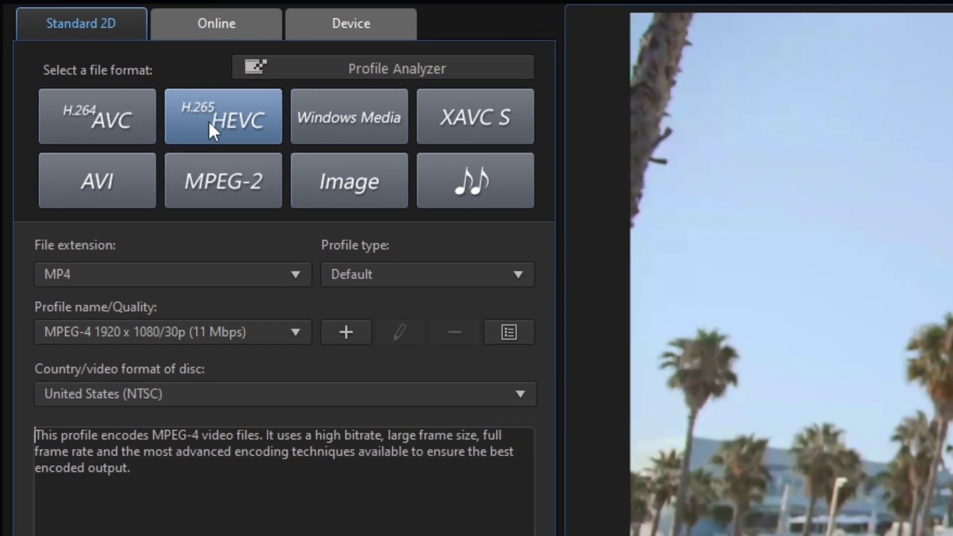
{"action": "left_click", "coordinate": [126, 118]}
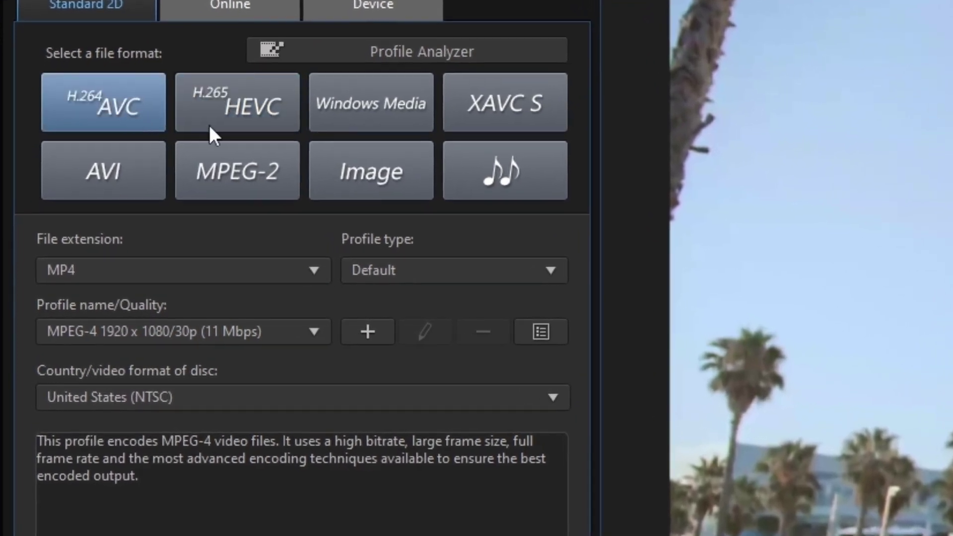
{"action": "left_click", "coordinate": [266, 124]}
{"action": "left_click", "coordinate": [113, 97]}
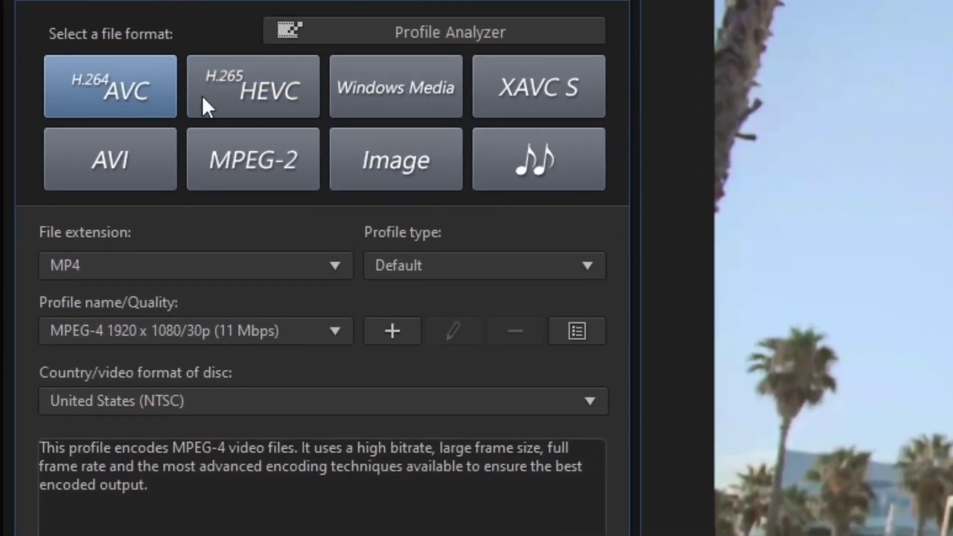
{"action": "left_click", "coordinate": [250, 85]}
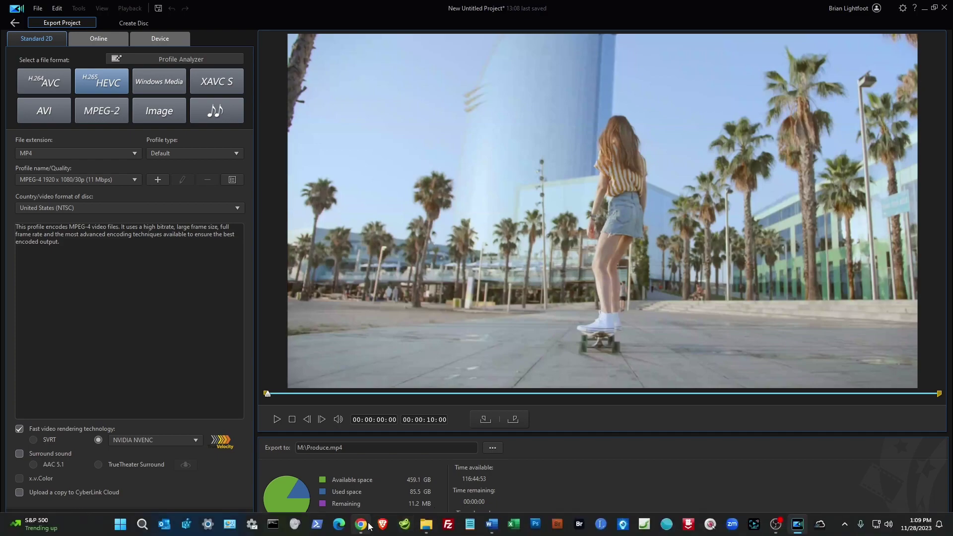
Switch to Chrome and open the PowerDirector tutorials in CyberLink's Learning Center
{"action": "left_click", "coordinate": [361, 526]}
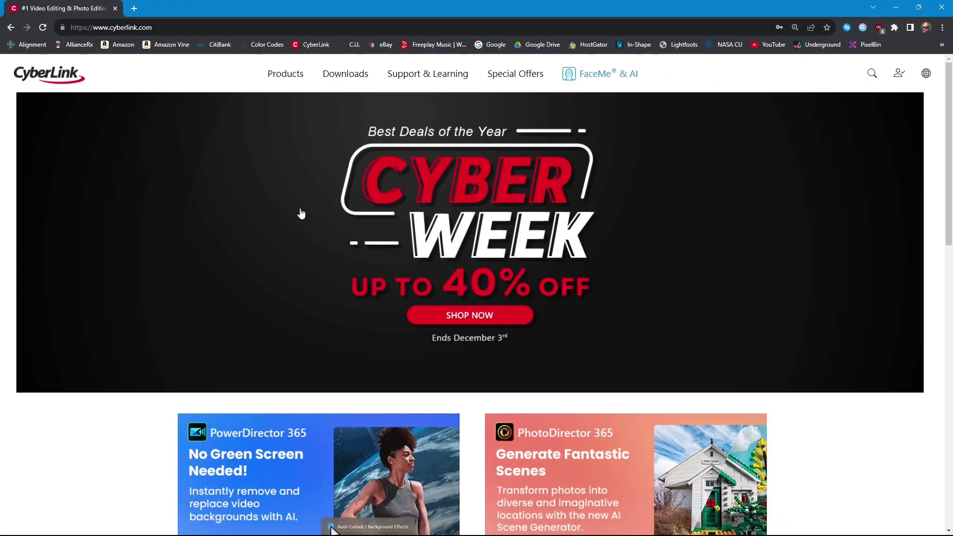
{"action": "mouse_move", "coordinate": [432, 79]}
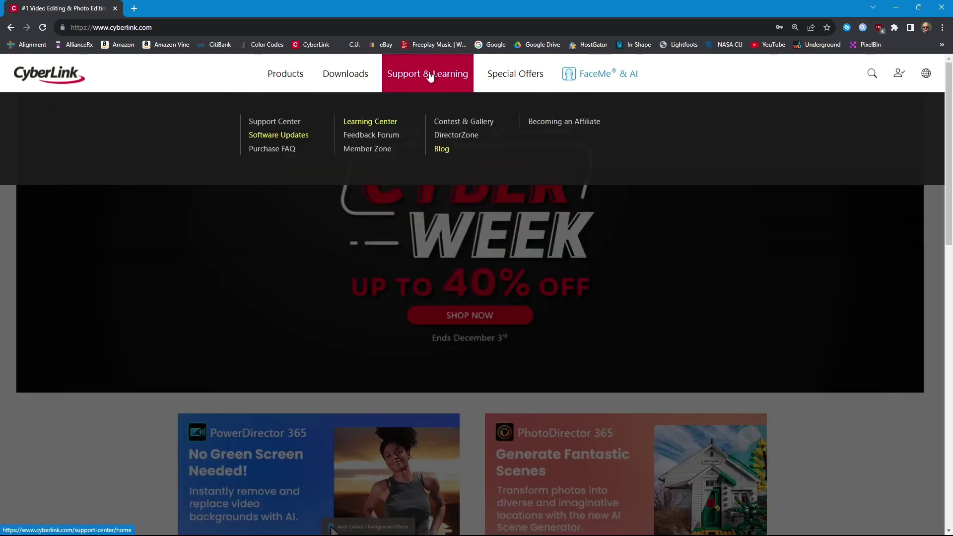
{"action": "left_click", "coordinate": [378, 125]}
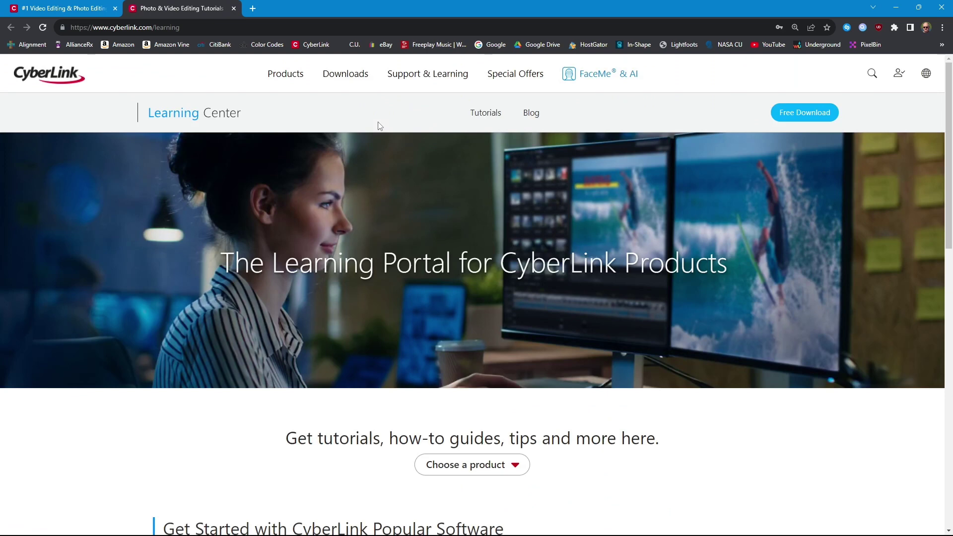
{"action": "scroll", "coordinate": [498, 418], "scroll_direction": "down", "scroll_amount": 2}
{"action": "left_click", "coordinate": [496, 431]}
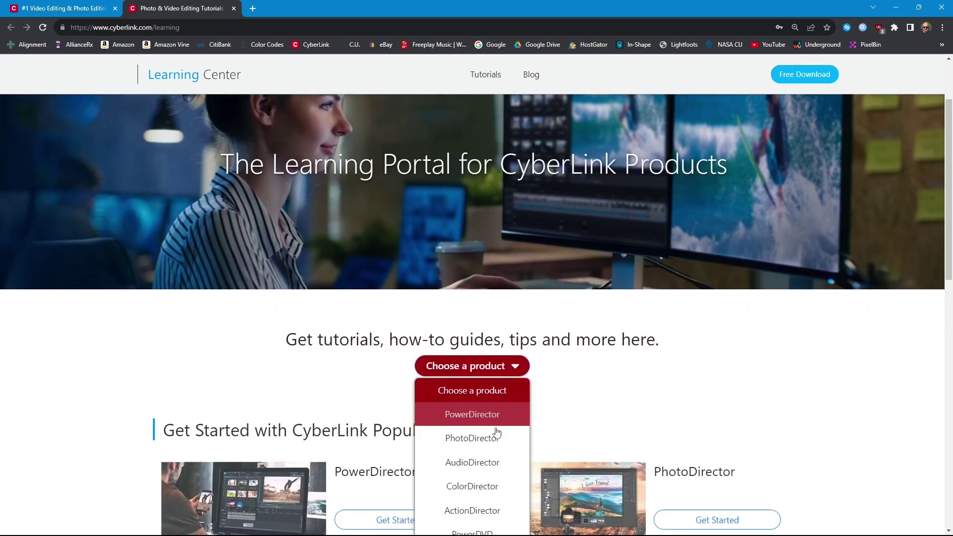
{"action": "left_click", "coordinate": [483, 417]}
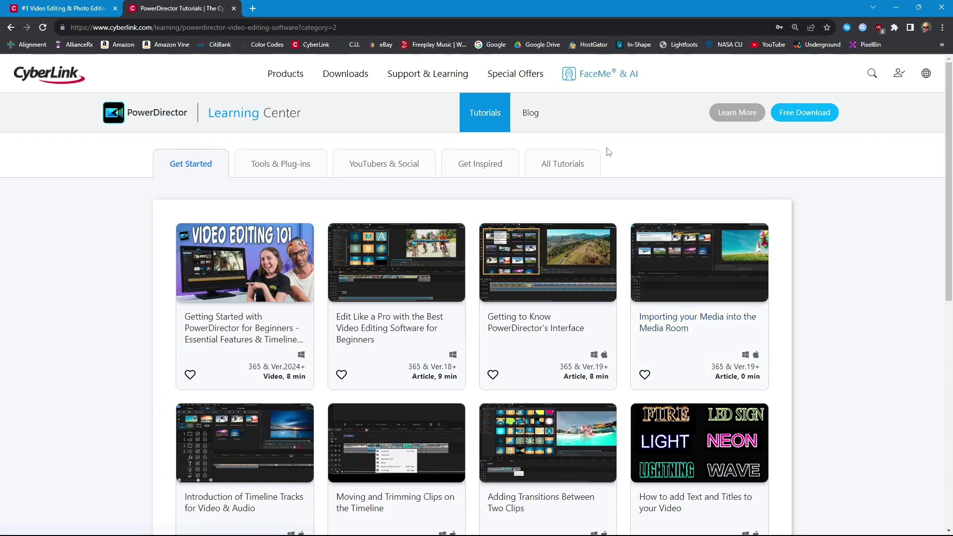
Filter all PowerDirector tutorials by platform Windows, product version 365 and feature Produce video
{"action": "left_click", "coordinate": [569, 169]}
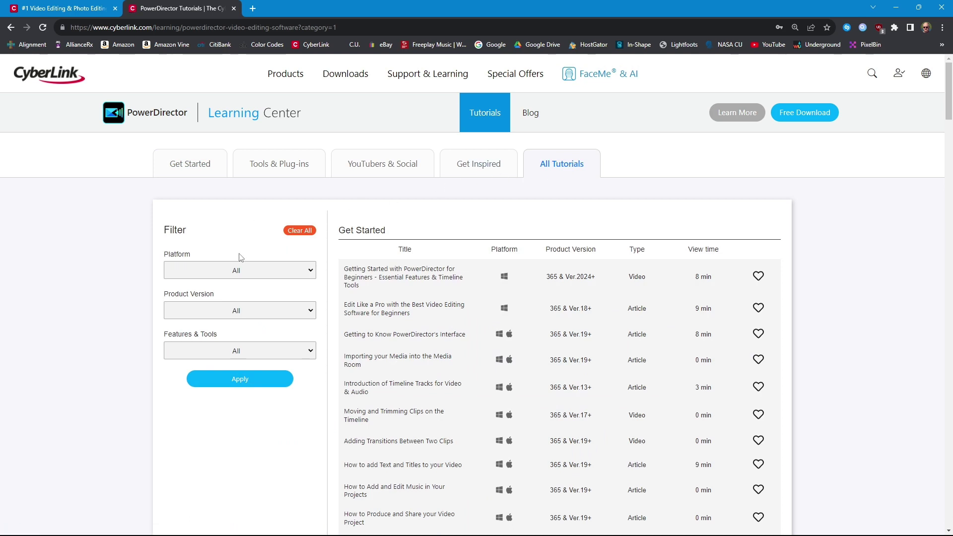
{"action": "left_click", "coordinate": [278, 276]}
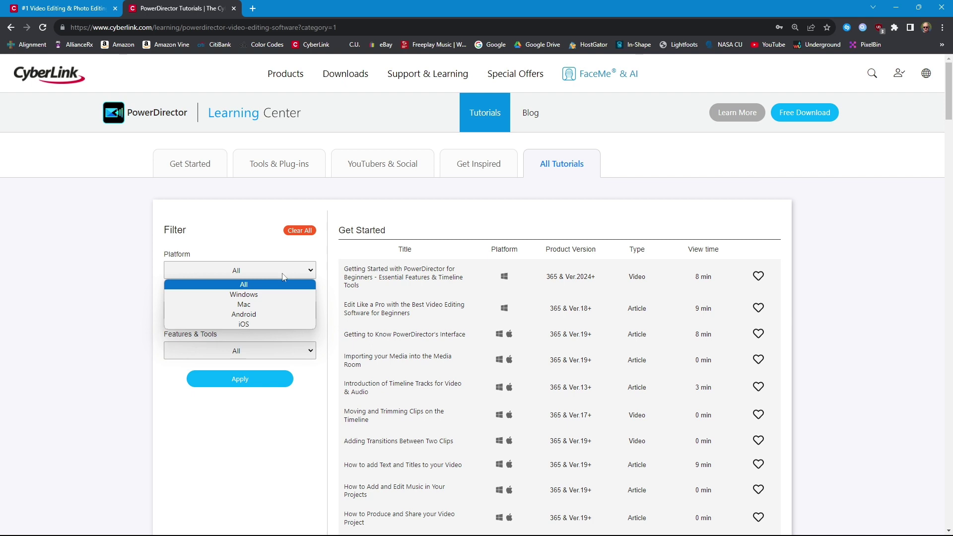
{"action": "left_click", "coordinate": [273, 296]}
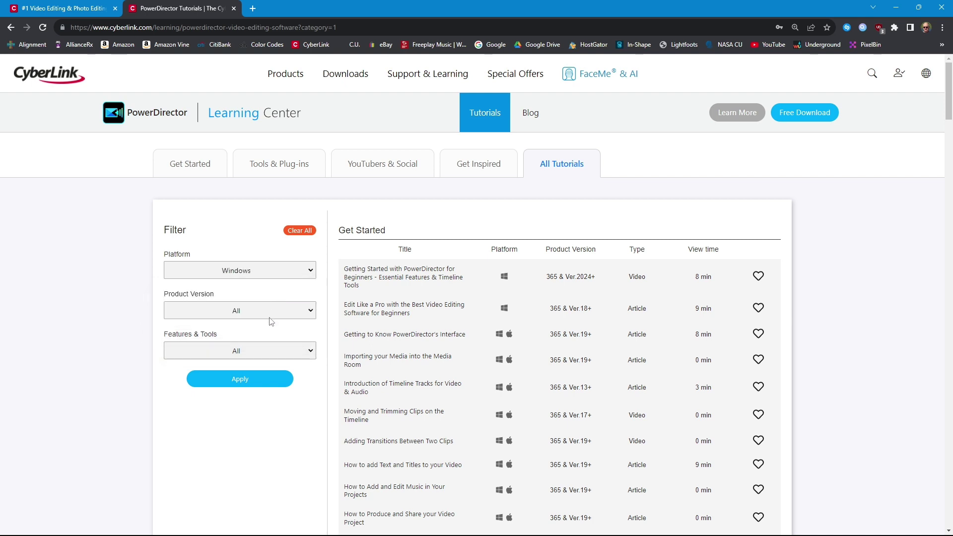
{"action": "left_click", "coordinate": [277, 318]}
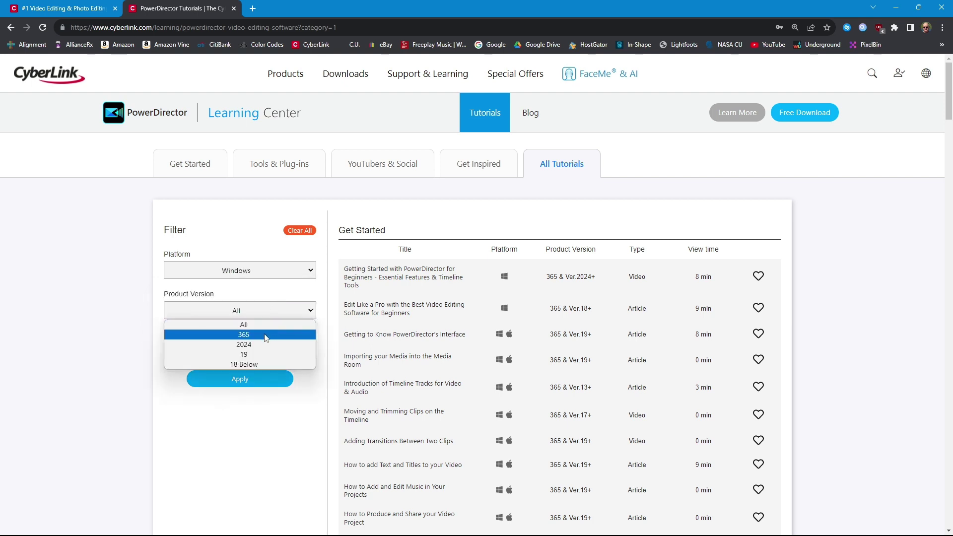
{"action": "left_click", "coordinate": [266, 335]}
{"action": "left_click", "coordinate": [270, 354]}
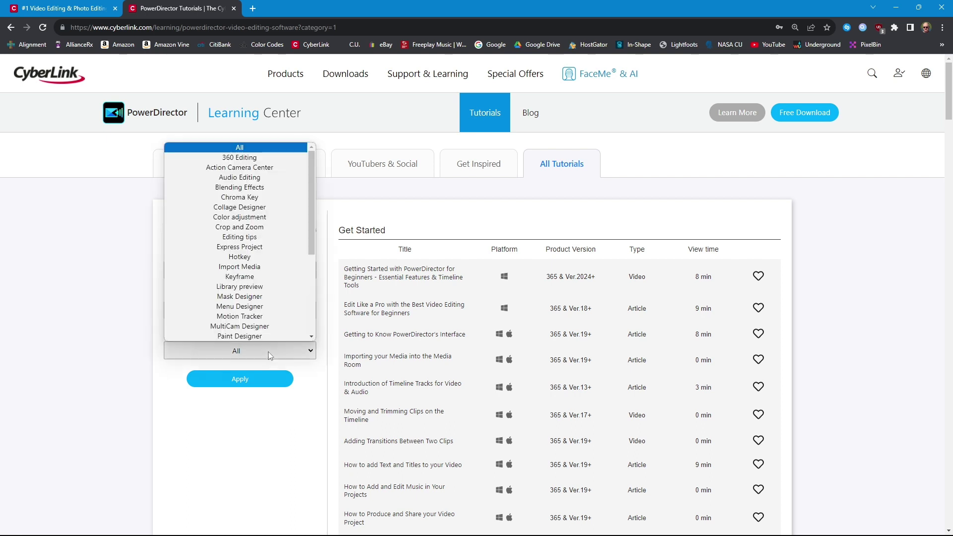
{"action": "mouse_move", "coordinate": [311, 248]}
{"action": "left_mouse_down"}
{"action": "mouse_move", "coordinate": [313, 326]}
{"action": "mouse_move", "coordinate": [312, 317]}
{"action": "left_mouse_up"}
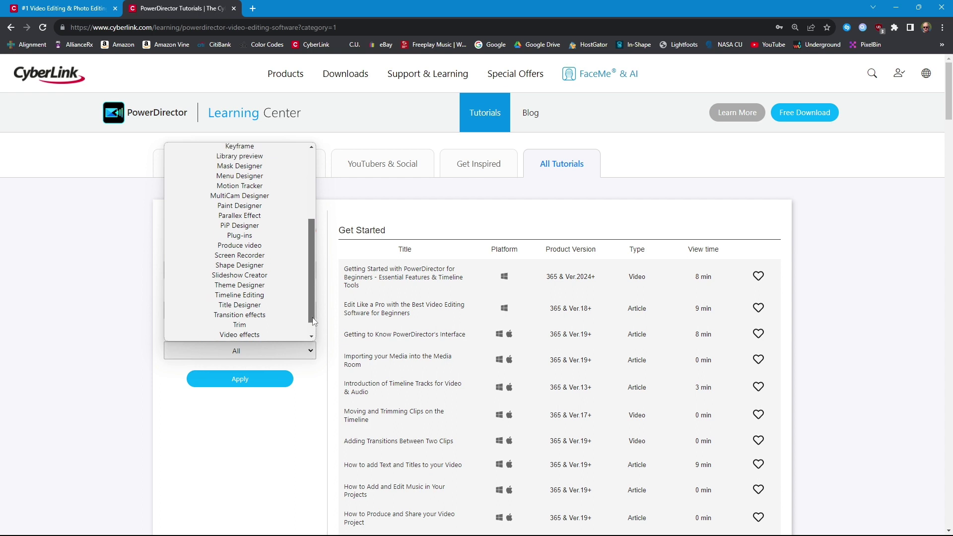
{"action": "left_click", "coordinate": [246, 245]}
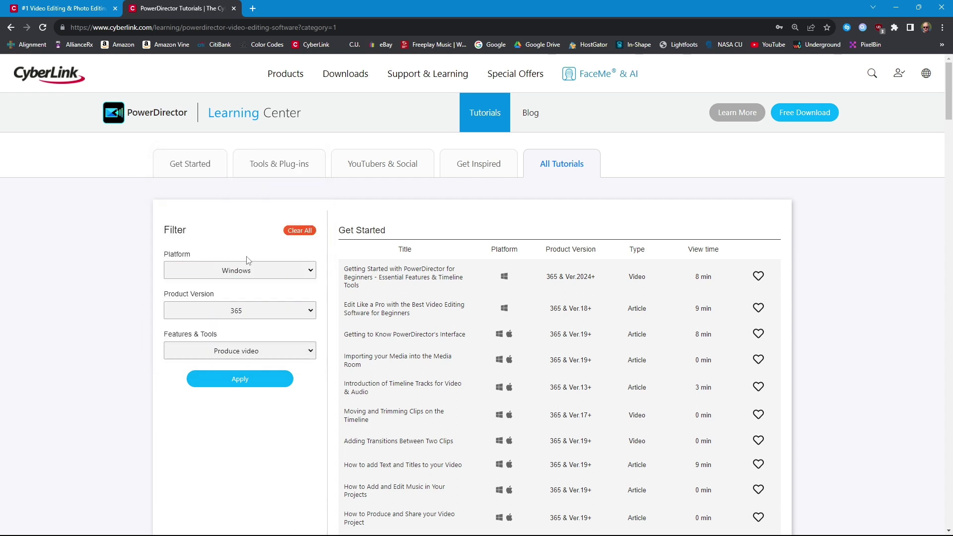
{"action": "left_click", "coordinate": [248, 380]}
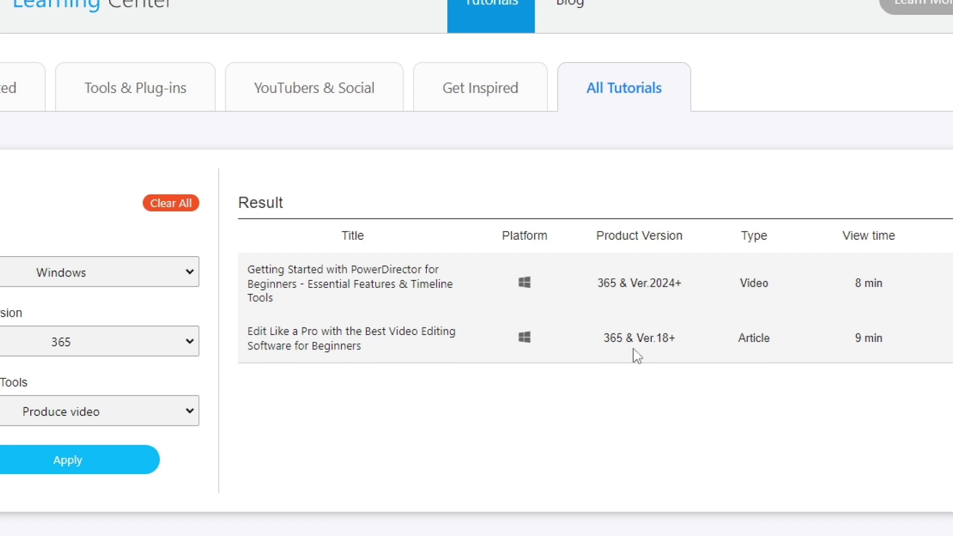
Open the article "Edit Like a Pro with the Best Video Editing Software for Beginners" at its section on producing and uploading to YouTube
{"action": "left_click", "coordinate": [318, 339]}
{"action": "scroll", "coordinate": [387, 307], "scroll_direction": "down", "scroll_amount": 2}
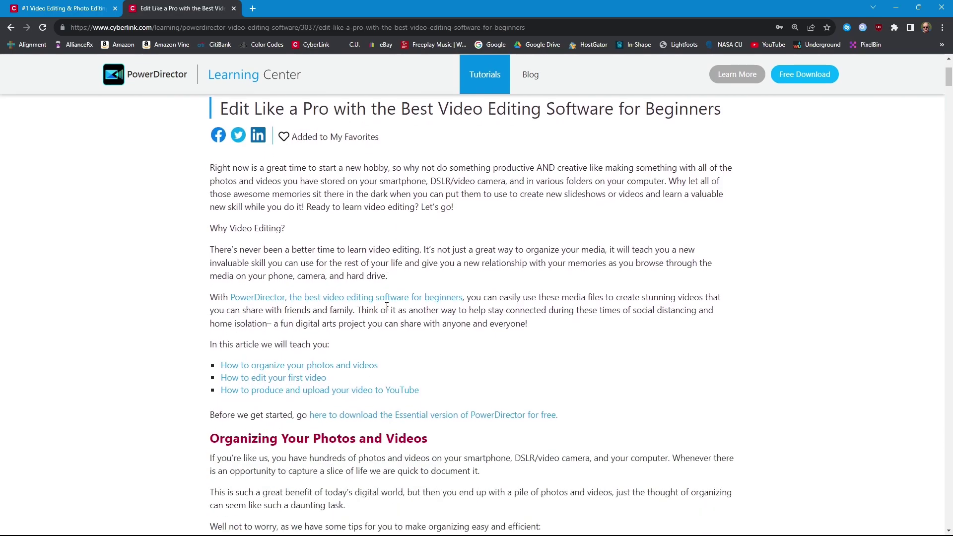
{"action": "left_click", "coordinate": [294, 391]}
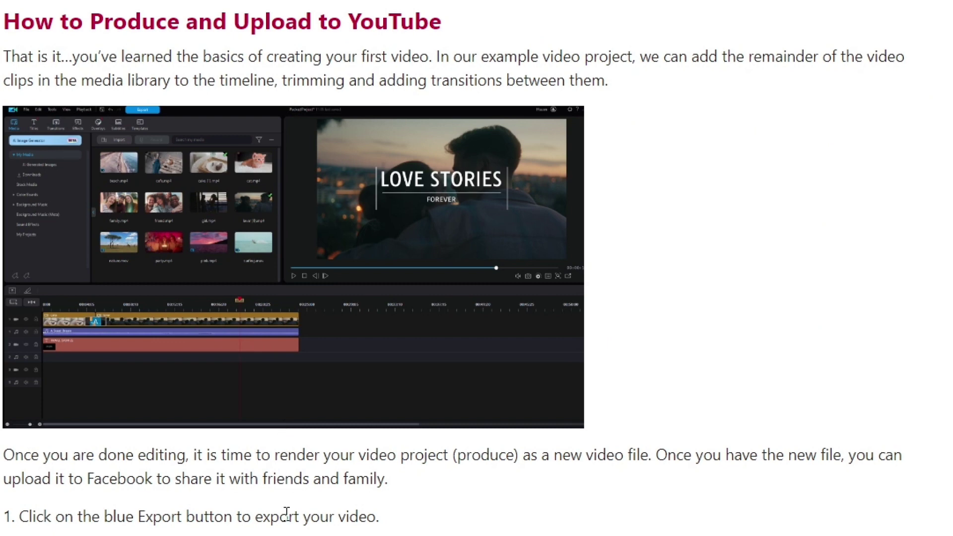
Read the article's export instructions and highlight the sentence recommending a video format under the Standard 2D step
{"action": "scroll", "coordinate": [370, 504], "scroll_direction": "down", "scroll_amount": 3}
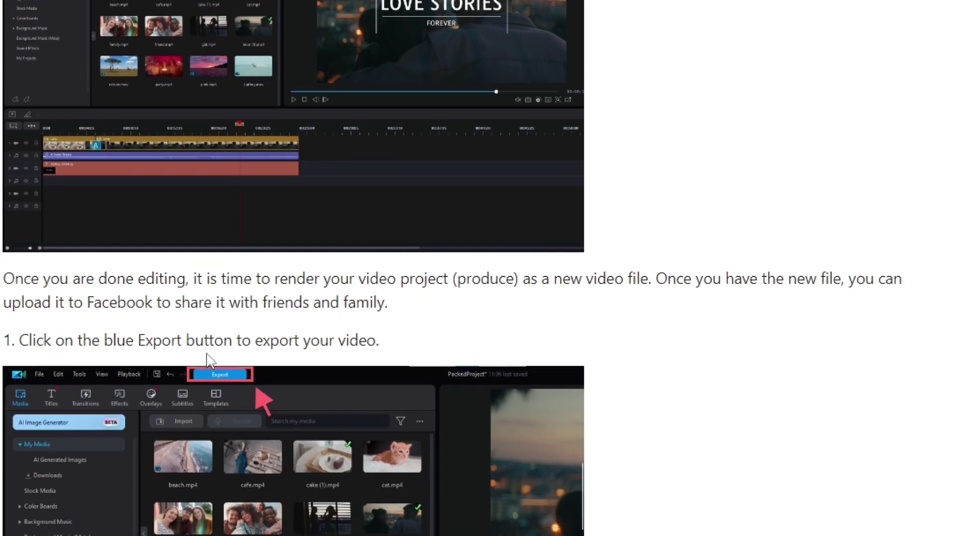
{"action": "scroll", "coordinate": [304, 379], "scroll_direction": "down", "scroll_amount": 5}
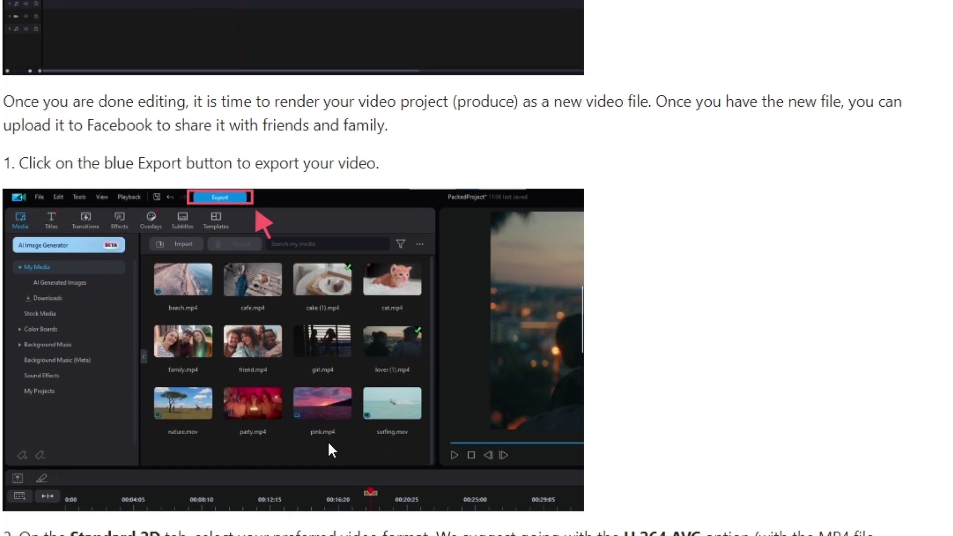
{"action": "scroll", "coordinate": [315, 456], "scroll_direction": "down", "scroll_amount": 1}
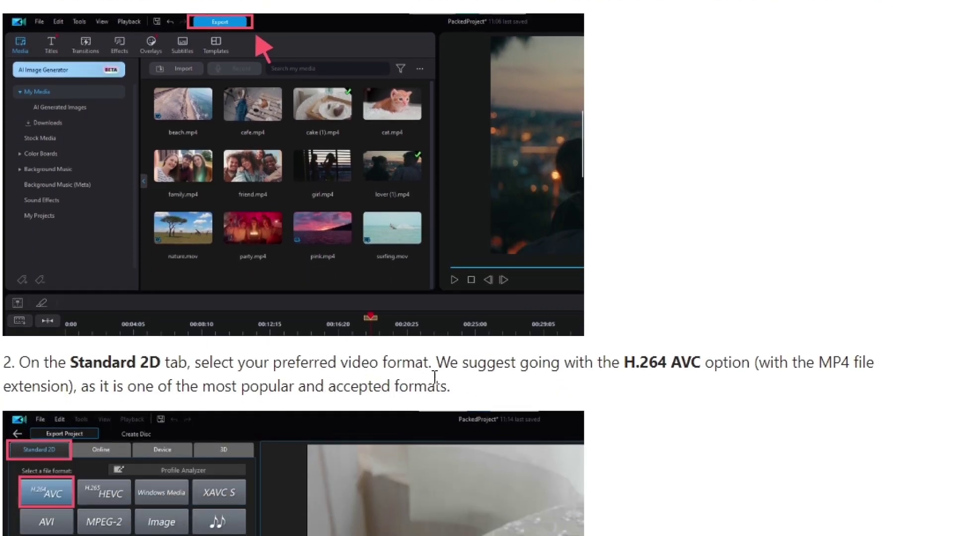
{"action": "left_click_drag", "start_coordinate": [437, 364], "coordinate": [559, 388]}
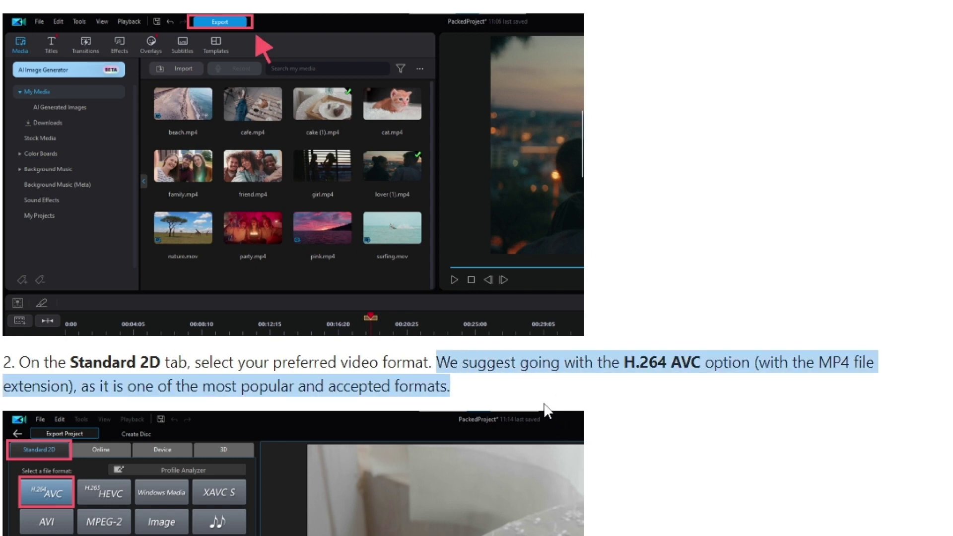
{"action": "scroll", "coordinate": [537, 410], "scroll_direction": "down", "scroll_amount": 3}
{"action": "scroll", "coordinate": [500, 486], "scroll_direction": "down", "scroll_amount": 3}
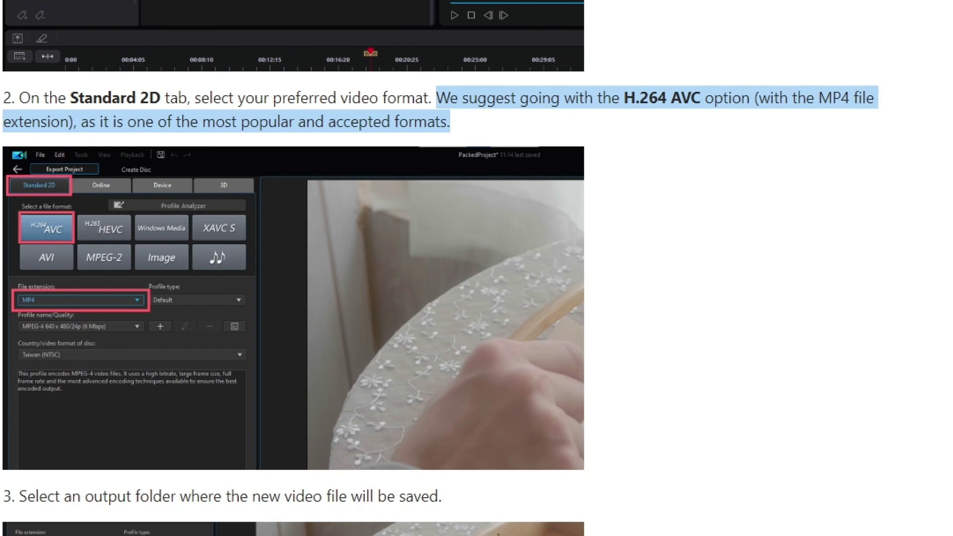
{"action": "scroll", "coordinate": [494, 524], "scroll_direction": "up", "scroll_amount": 6}
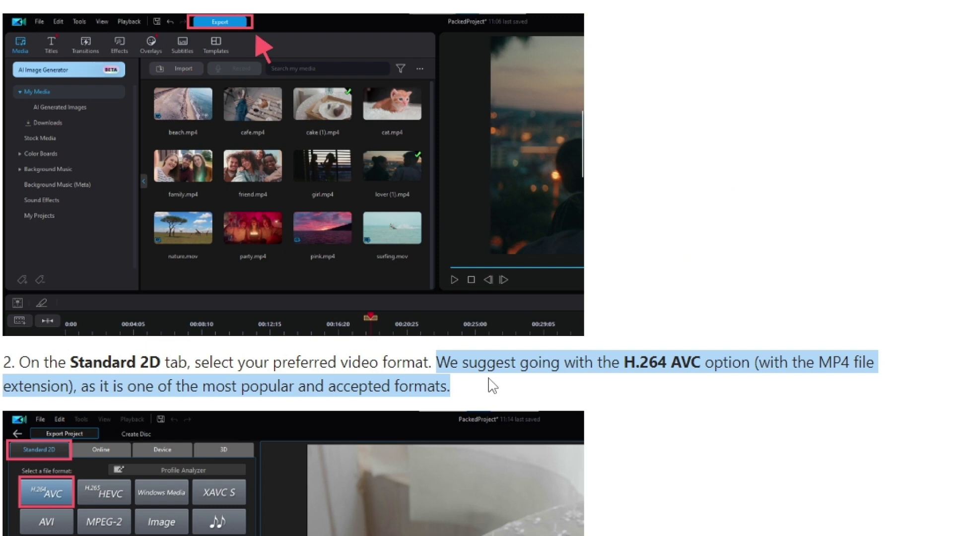
{"action": "scroll", "coordinate": [490, 385], "scroll_direction": "down", "scroll_amount": 2}
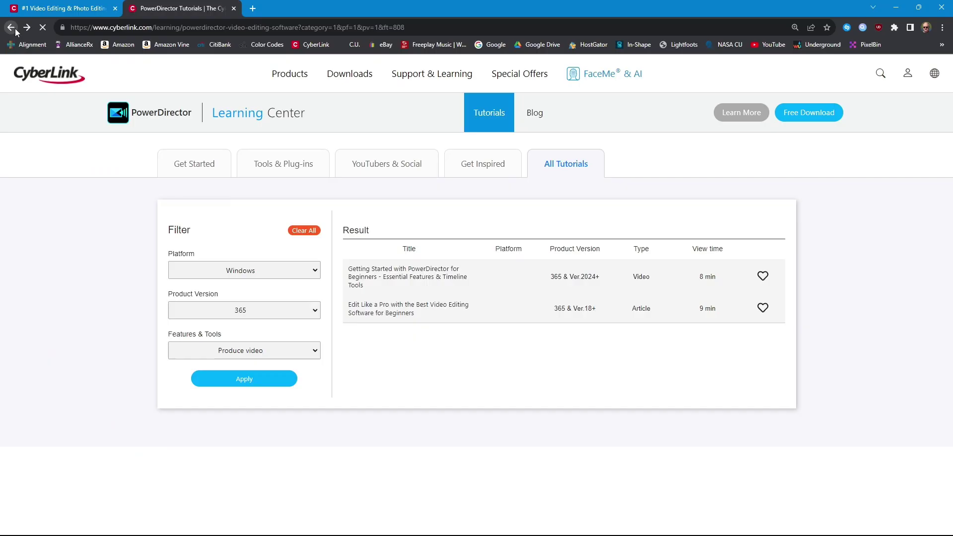
Widen the Produce video tutorial filter to all platforms and all product versions
{"action": "left_click", "coordinate": [305, 269]}
{"action": "left_click", "coordinate": [290, 284]}
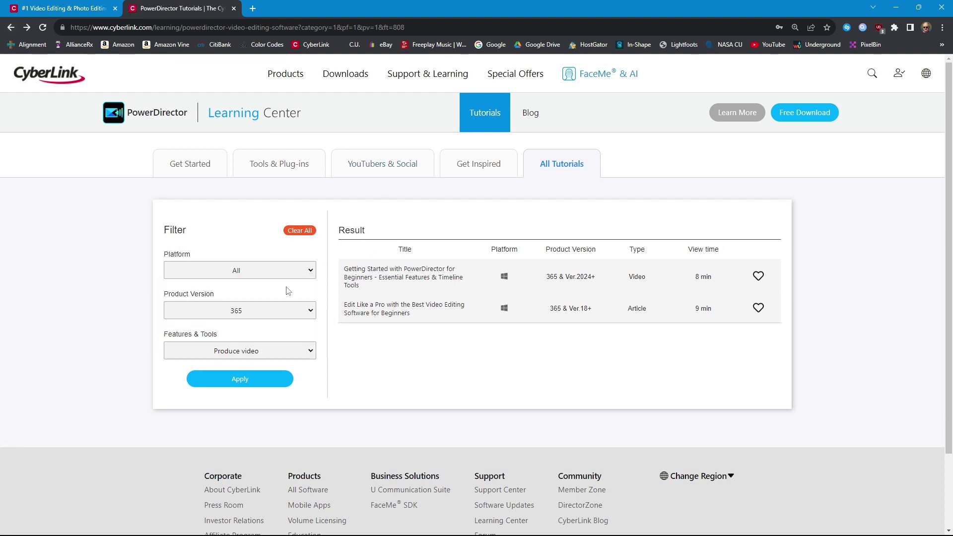
{"action": "left_click", "coordinate": [311, 311]}
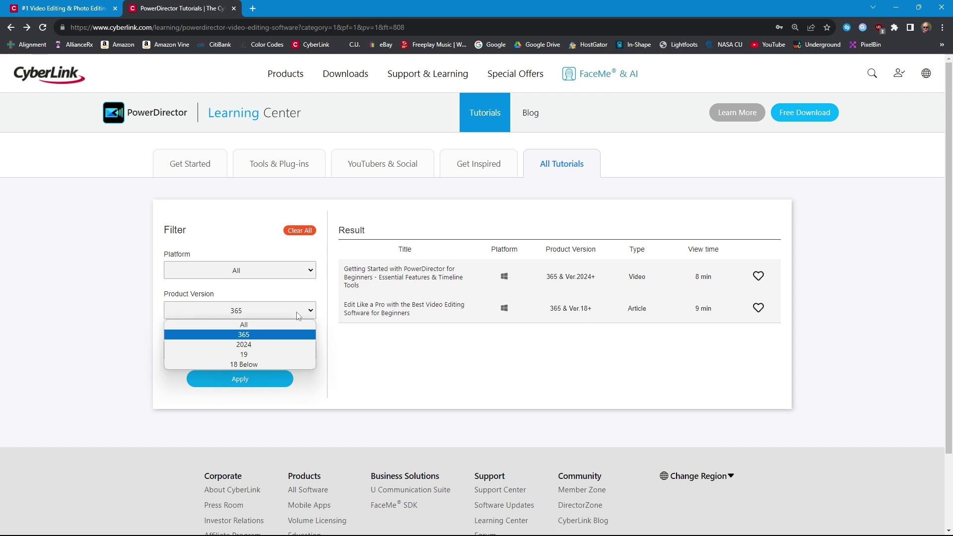
{"action": "left_click", "coordinate": [288, 323]}
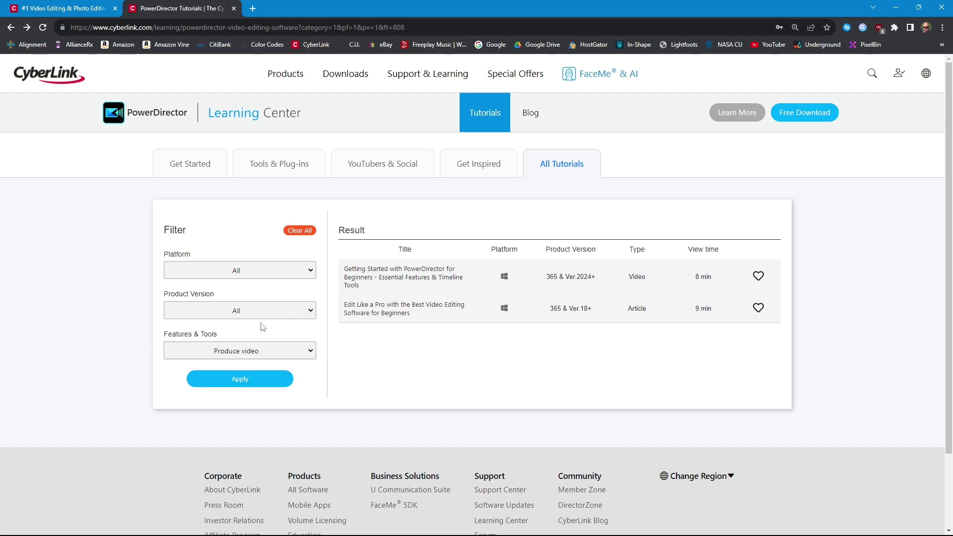
{"action": "left_click", "coordinate": [244, 381]}
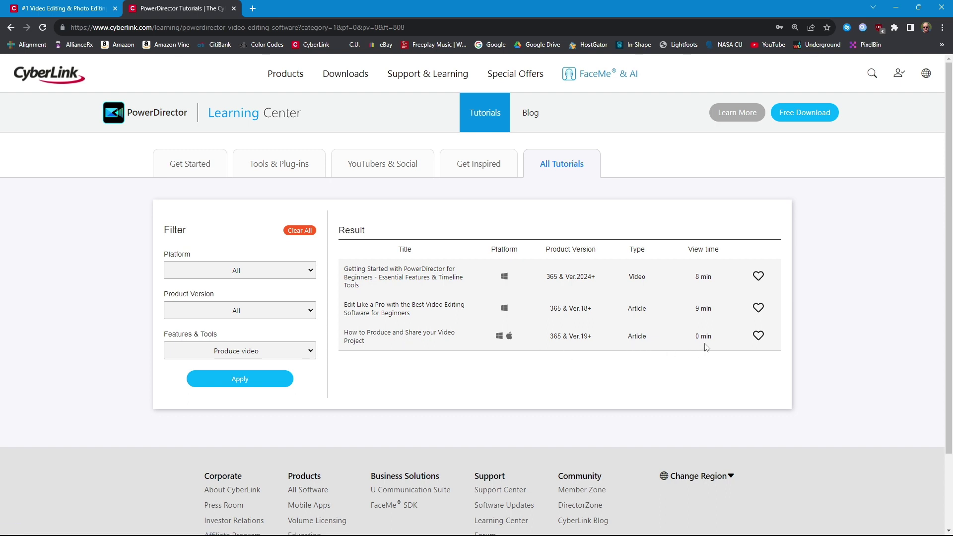
Open the tutorial "How to Produce and Share your Video Project" and read its steps for outputting a standard 2D video
{"action": "left_click", "coordinate": [388, 337]}
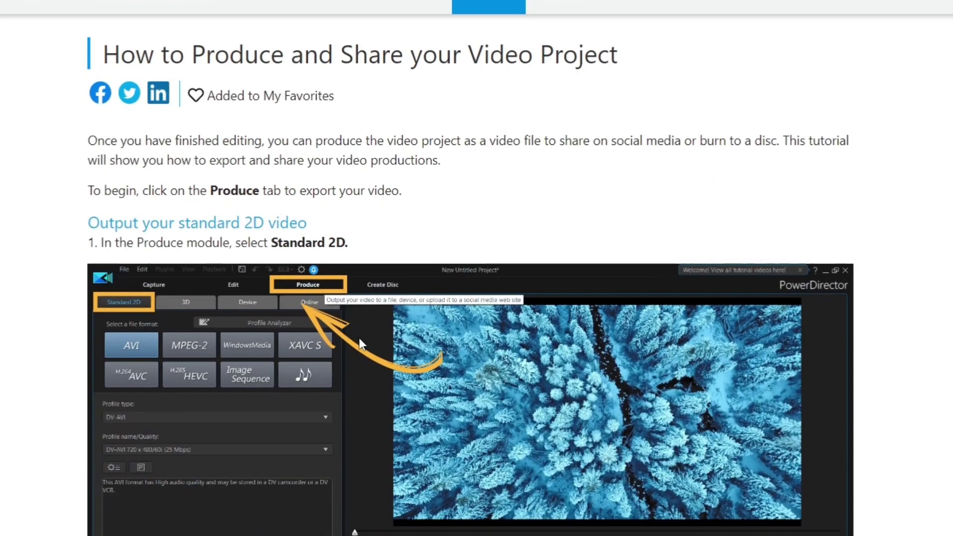
{"action": "scroll", "coordinate": [352, 332], "scroll_direction": "down", "scroll_amount": 1}
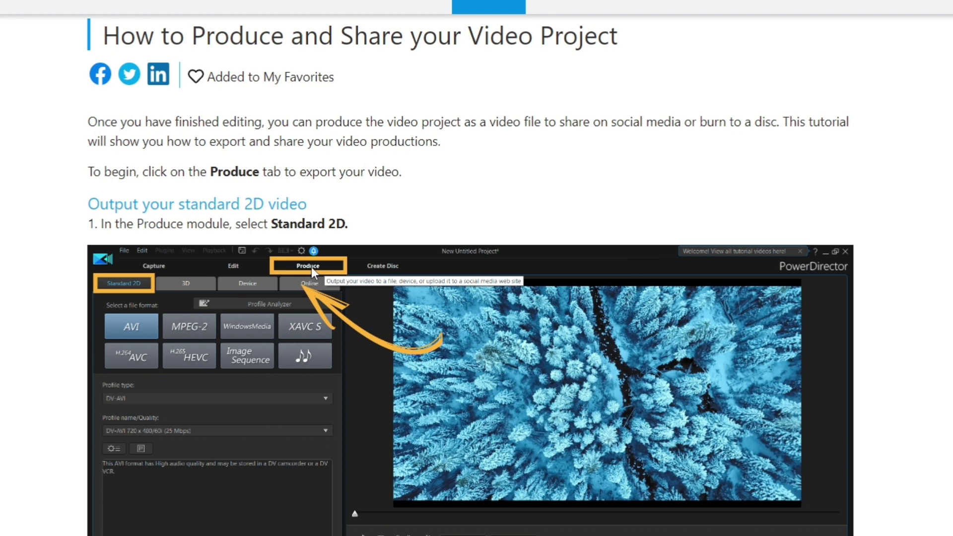
{"action": "scroll", "coordinate": [476, 268], "scroll_direction": "down", "scroll_amount": 7}
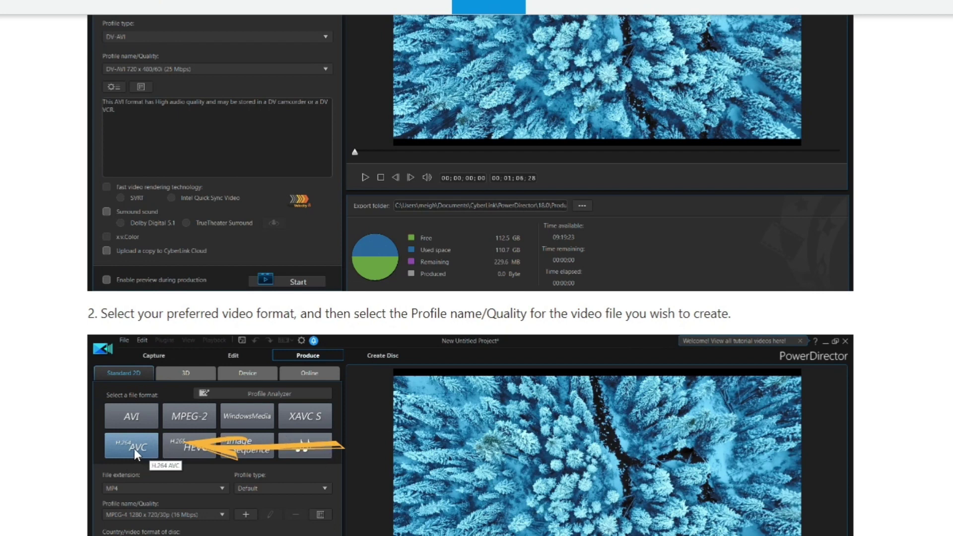
{"action": "scroll", "coordinate": [347, 469], "scroll_direction": "down", "scroll_amount": 4}
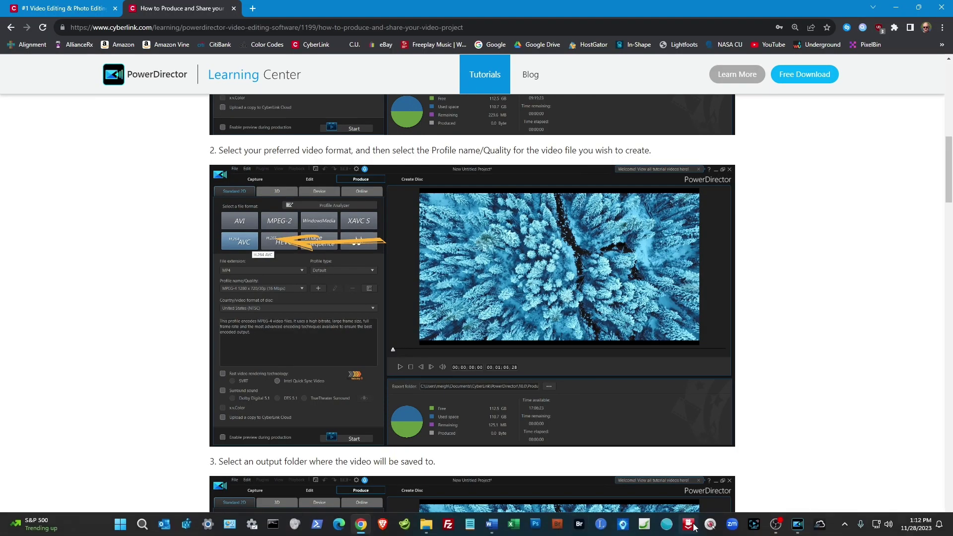
Switch to PowerDirector, export the project as h265.mp4 into the Power Director Project folder on DOWNLOADS (I:), and return to the editing workspace
{"action": "left_click", "coordinate": [799, 526]}
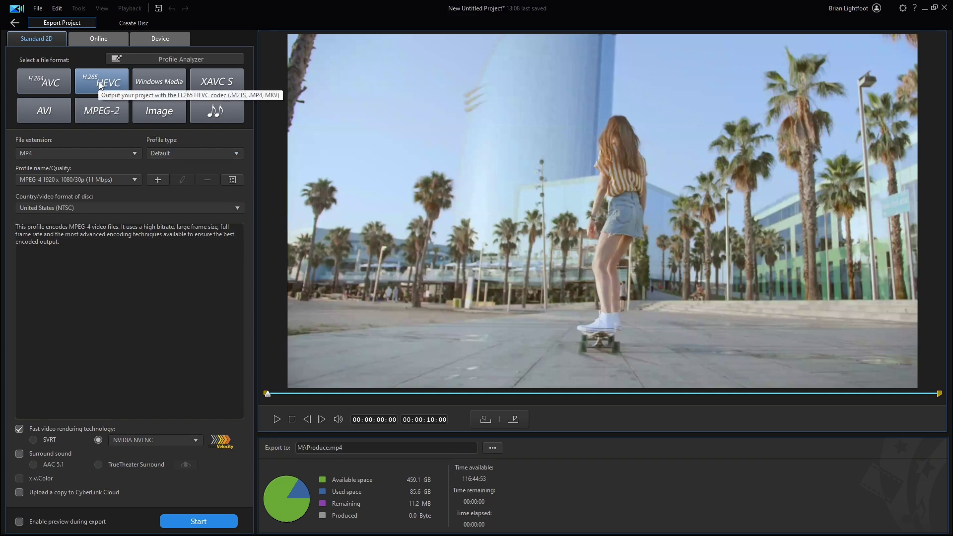
{"action": "left_click", "coordinate": [493, 447]}
{"action": "double_click", "coordinate": [511, 185]}
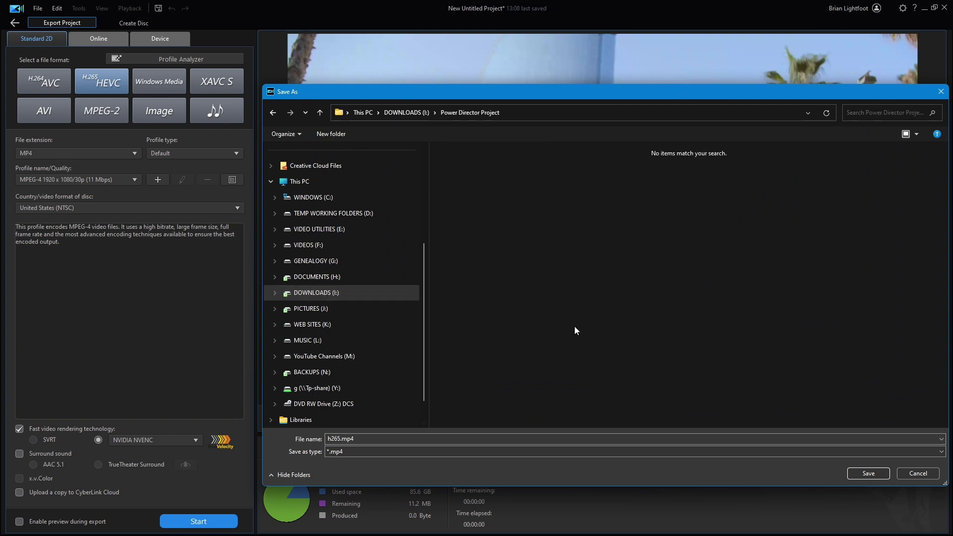
{"action": "double_click", "coordinate": [377, 440]}
{"action": "type", "text": "h265.mp4"}
{"action": "double_click", "coordinate": [345, 439]}
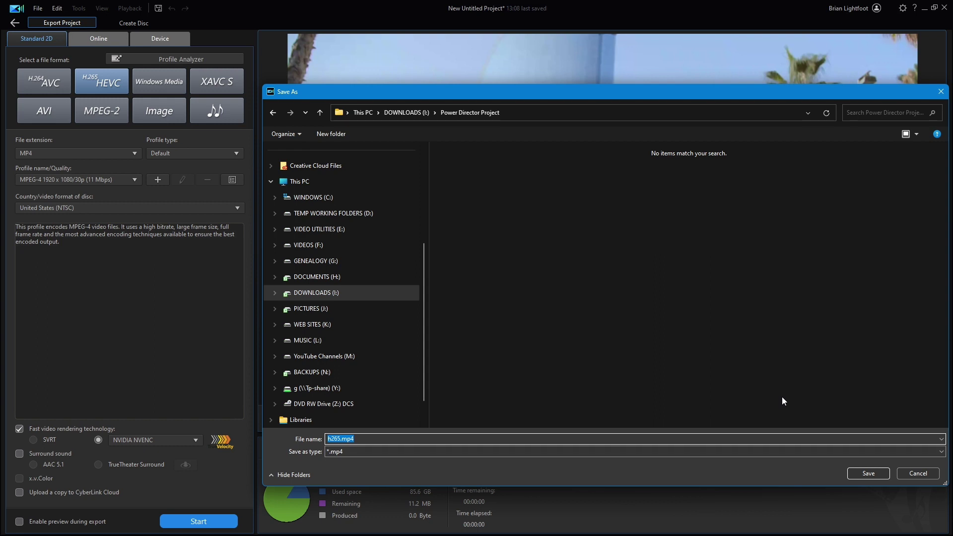
{"action": "type", "text": "h"}
{"action": "left_click", "coordinate": [866, 474]}
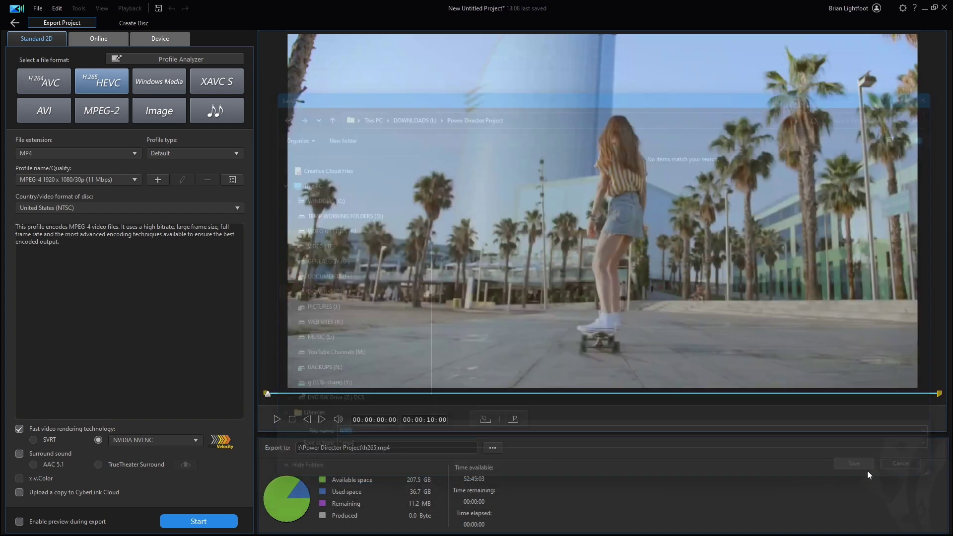
{"action": "left_click", "coordinate": [213, 520]}
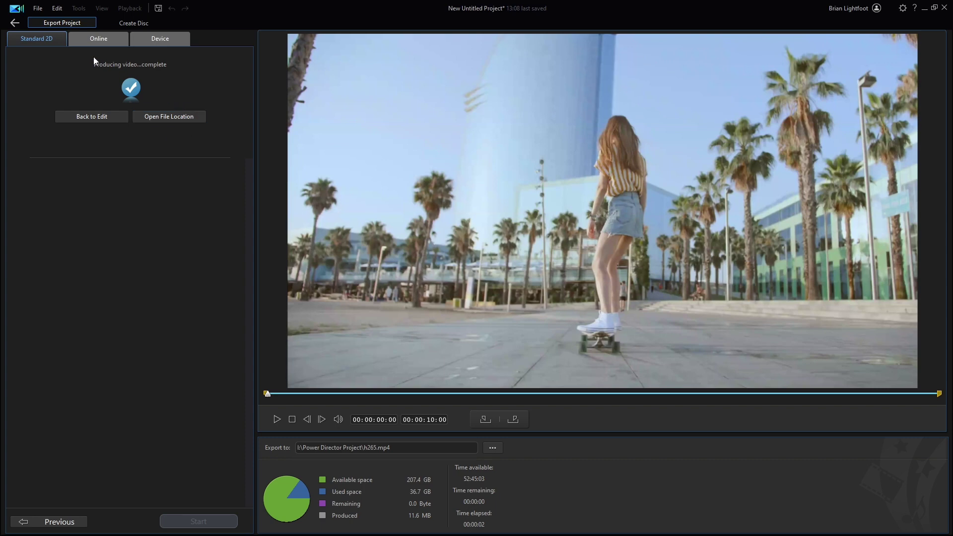
{"action": "left_click", "coordinate": [15, 22]}
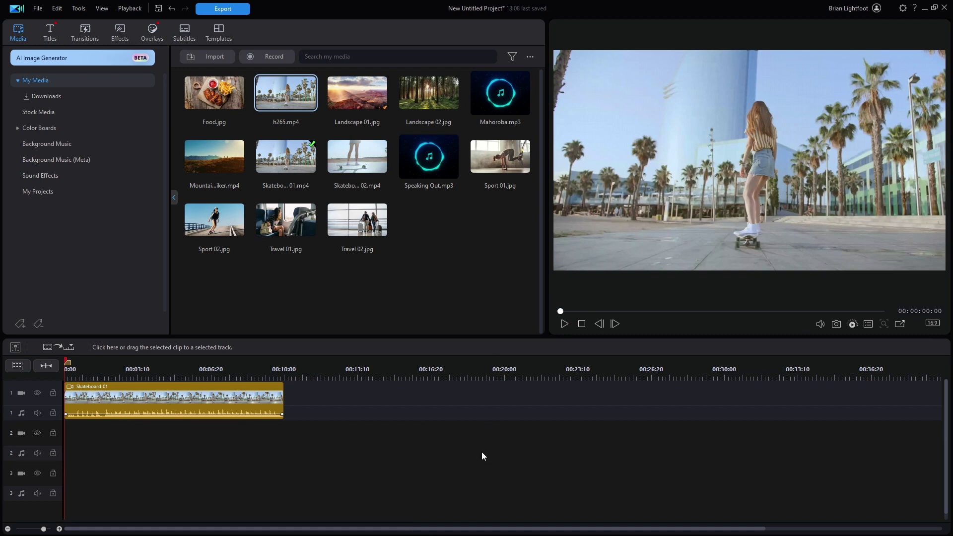
Switch to File Explorer, play the exported h265.mp4 in Media Player, and close the player
{"action": "mouse_move", "coordinate": [424, 533]}
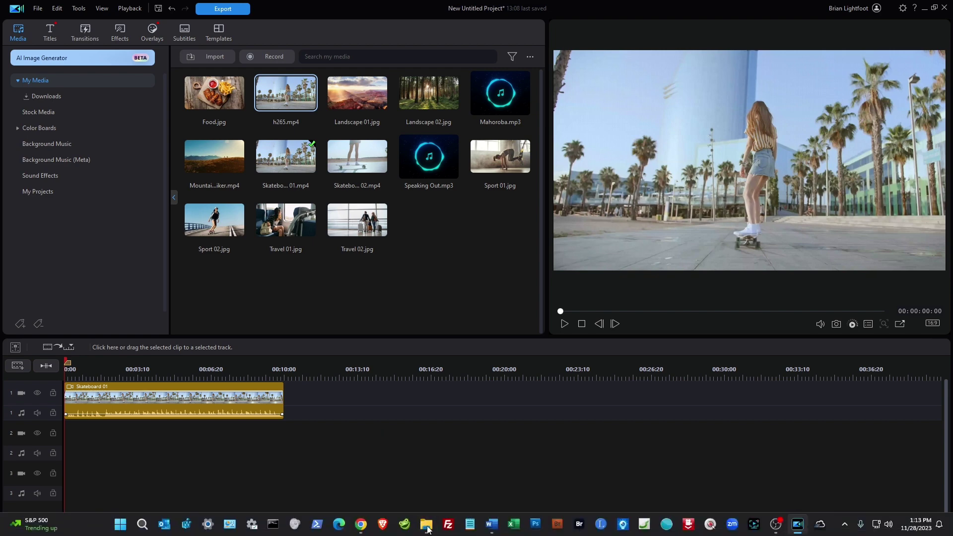
{"action": "left_click", "coordinate": [427, 529]}
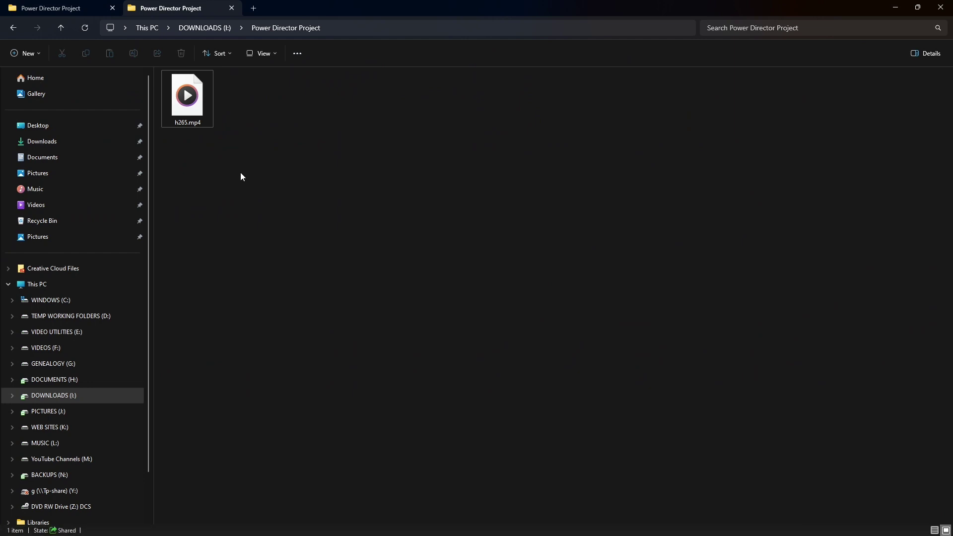
{"action": "left_click", "coordinate": [198, 119]}
{"action": "right_click", "coordinate": [191, 106]}
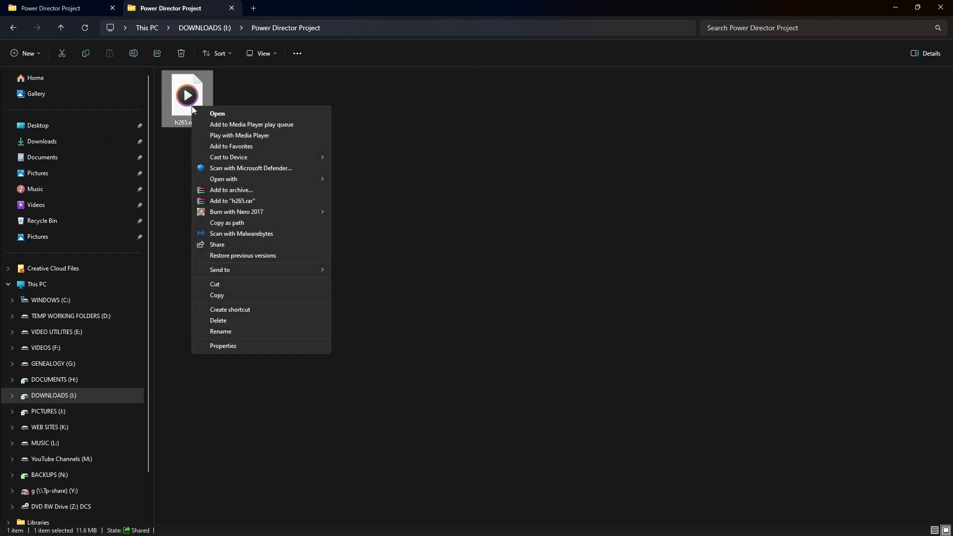
{"action": "mouse_move", "coordinate": [252, 182]}
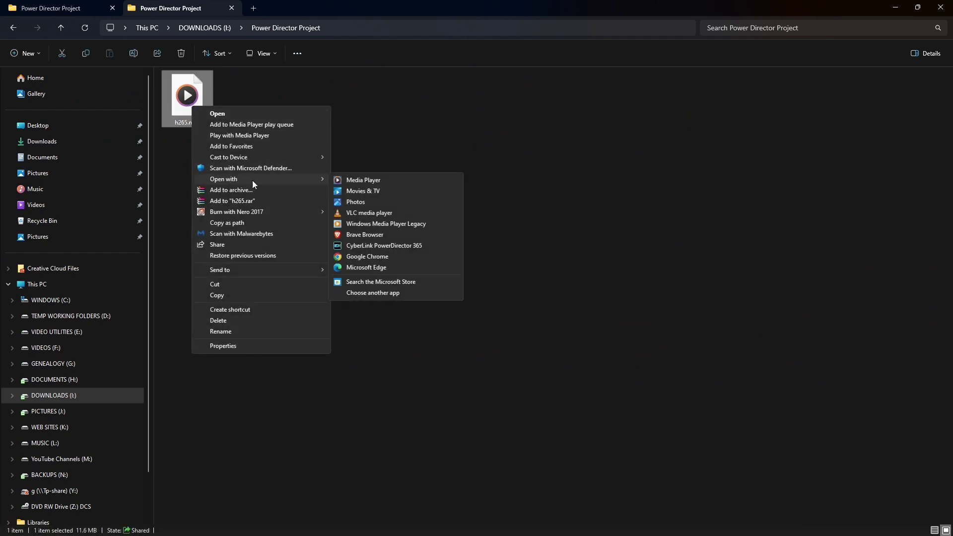
{"action": "left_click", "coordinate": [388, 179]}
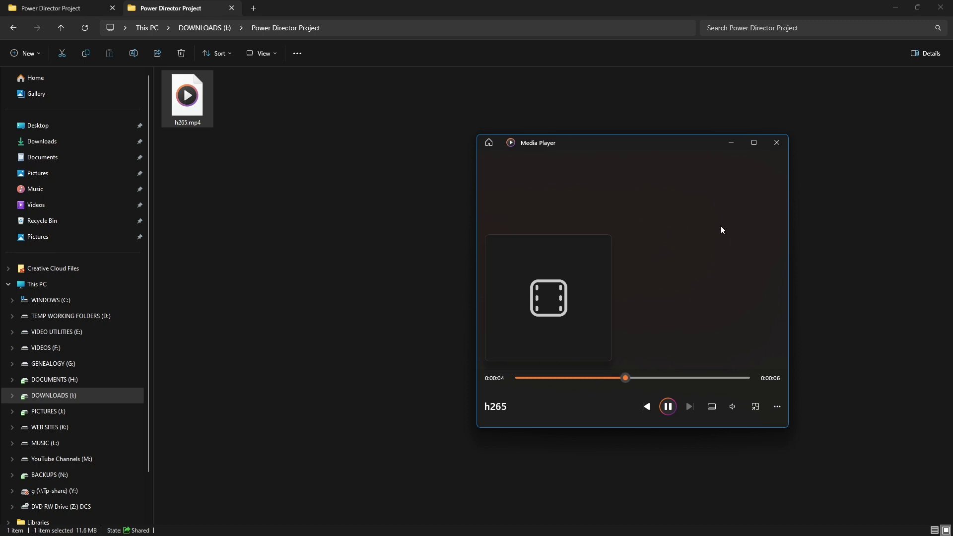
{"action": "left_click", "coordinate": [778, 144]}
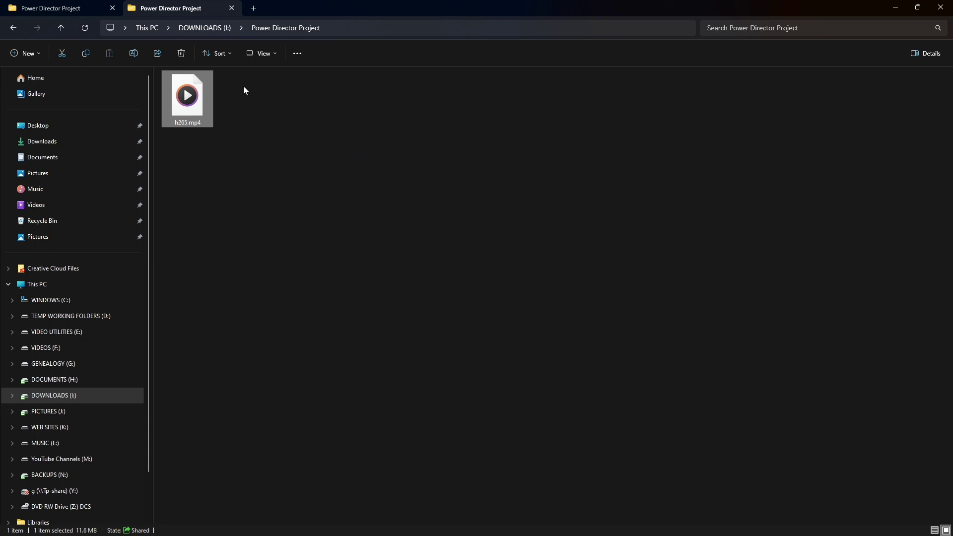
Test playback of h265.mp4 in Microsoft Edge and in VLC media player, closing each one
{"action": "right_click", "coordinate": [190, 107]}
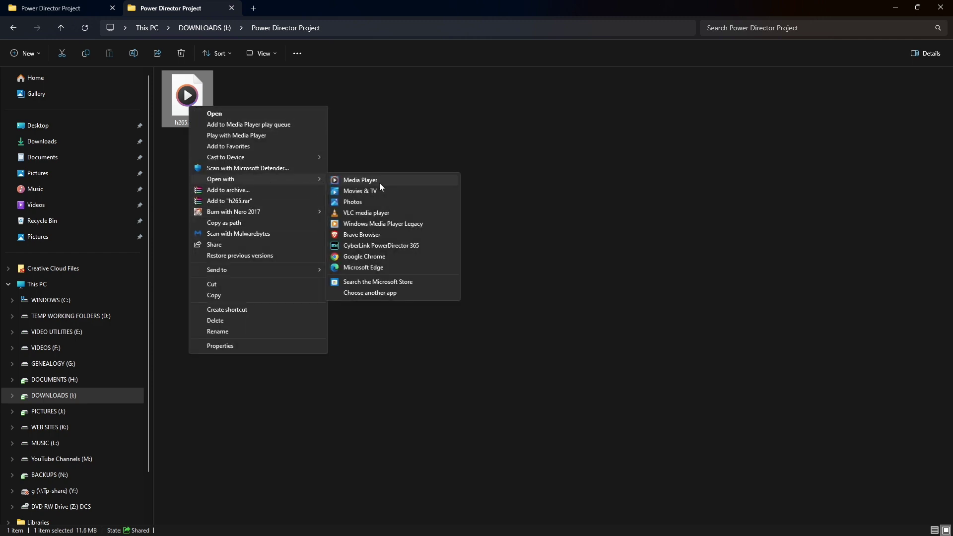
{"action": "left_click", "coordinate": [373, 270]}
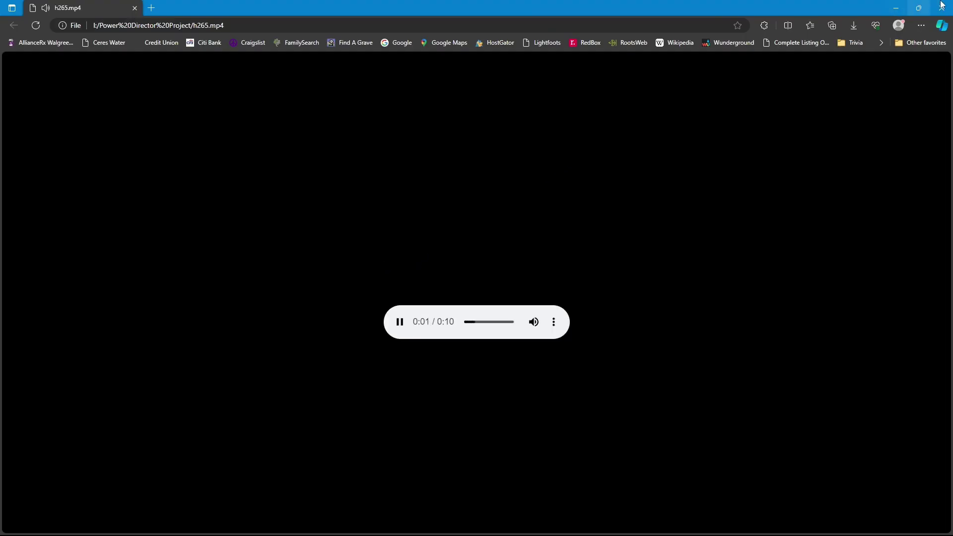
{"action": "left_click", "coordinate": [942, 8]}
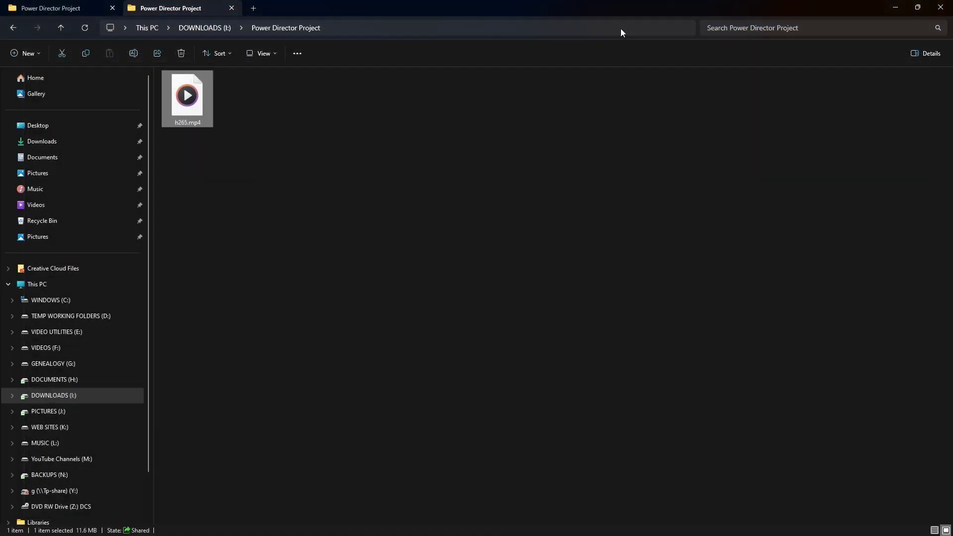
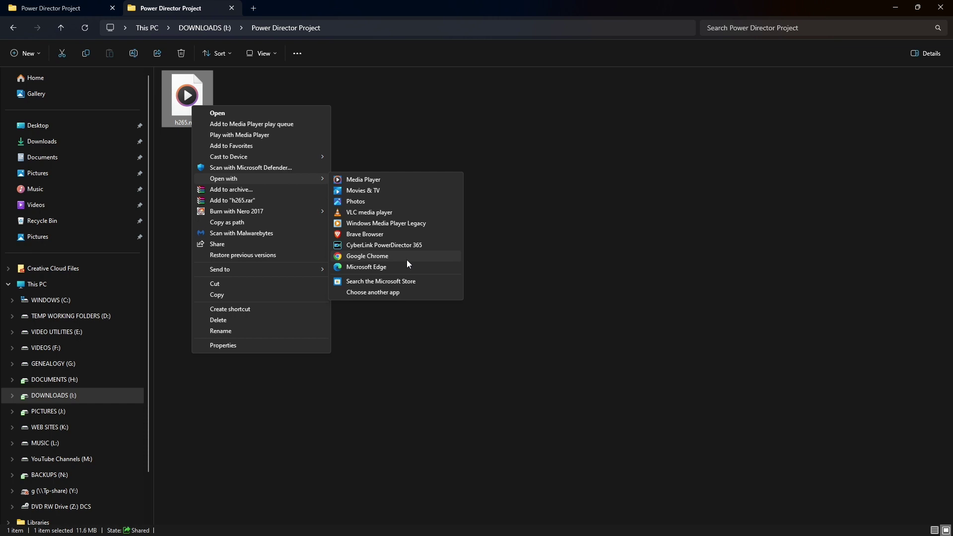
{"action": "left_click", "coordinate": [368, 212]}
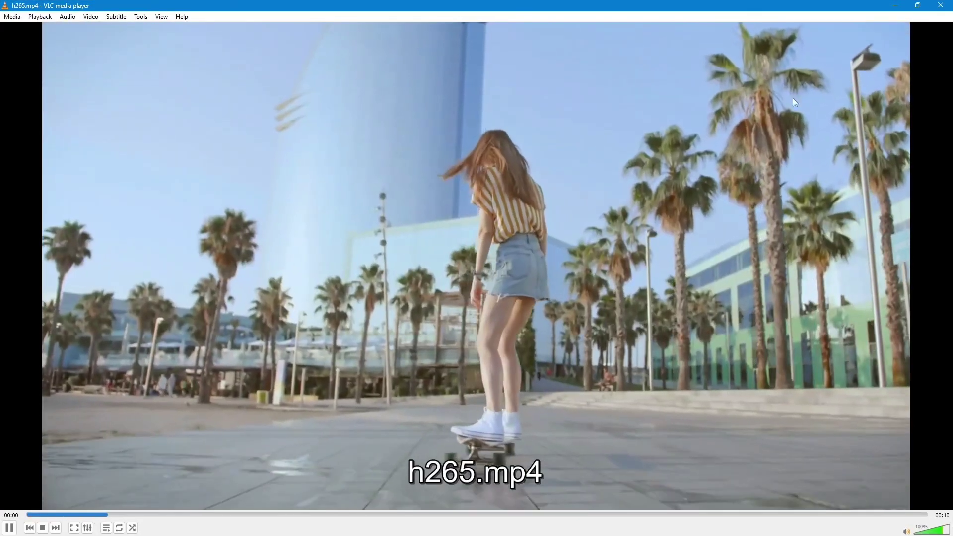
{"action": "left_click", "coordinate": [941, 7]}
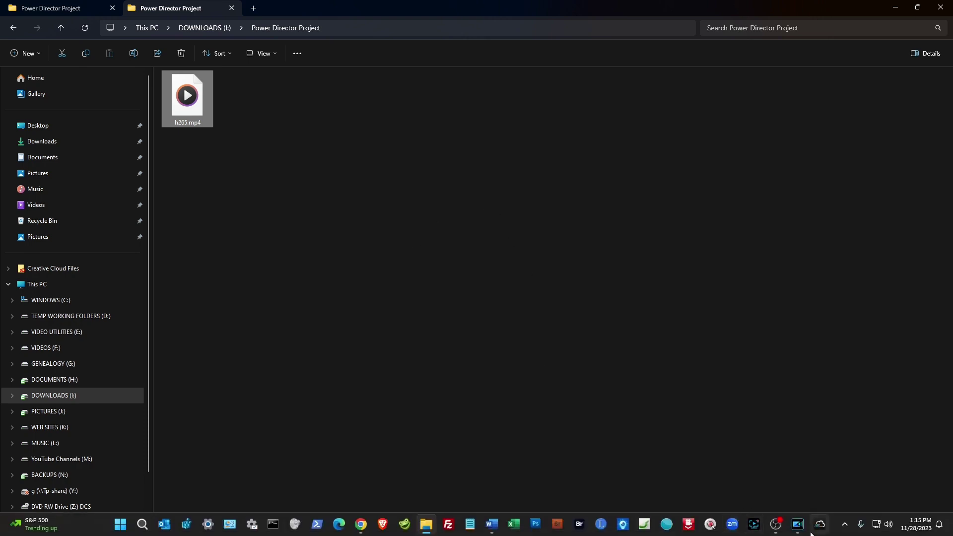
Switch back to PowerDirector, preview h265.mp4 from the media library, and stop the playback
{"action": "left_click", "coordinate": [799, 525]}
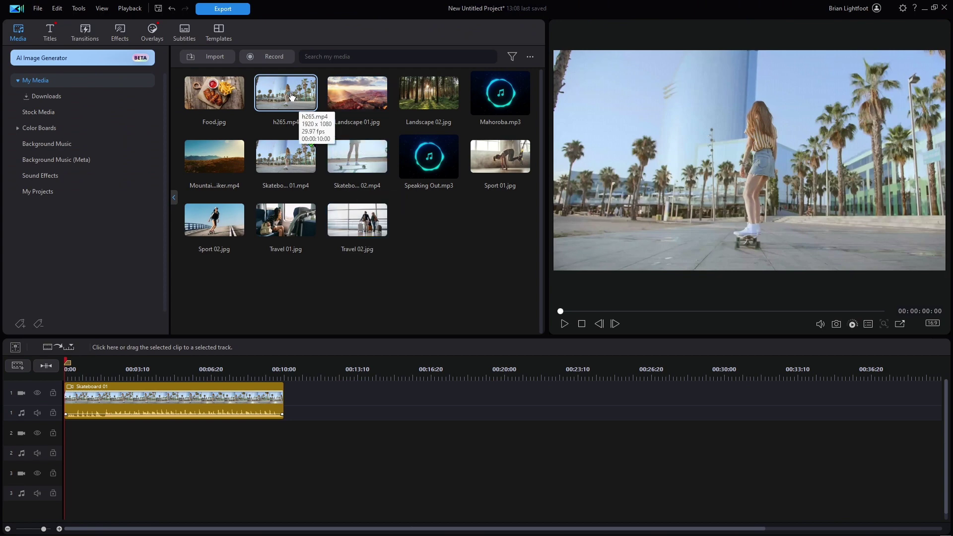
{"action": "key", "text": "space"}
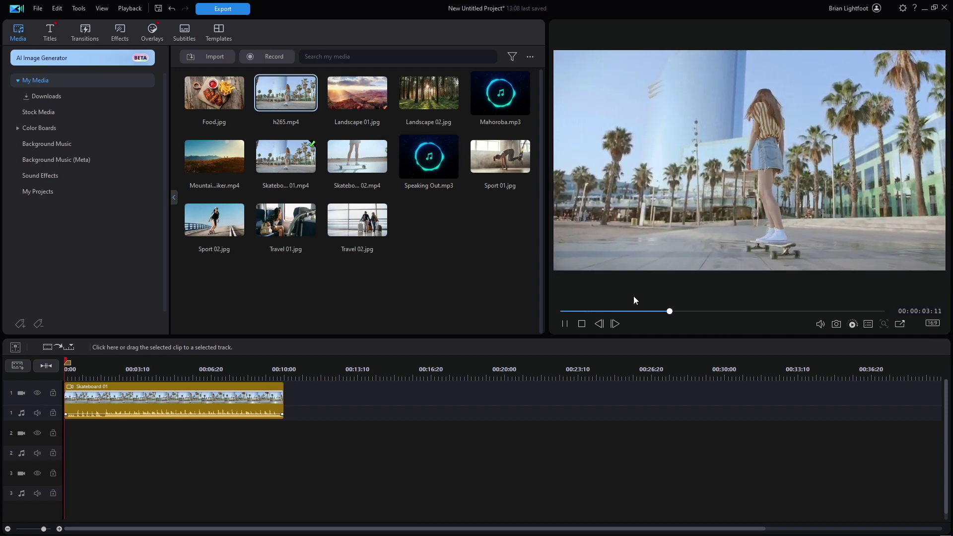
{"action": "left_click", "coordinate": [581, 324]}
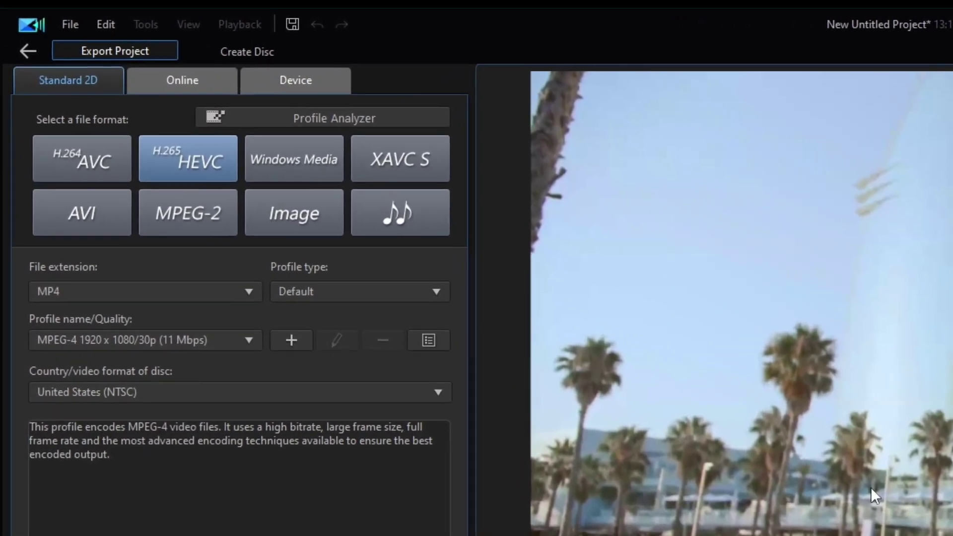
Select H.264 AVC as the project's export file format
{"action": "left_click", "coordinate": [92, 165]}
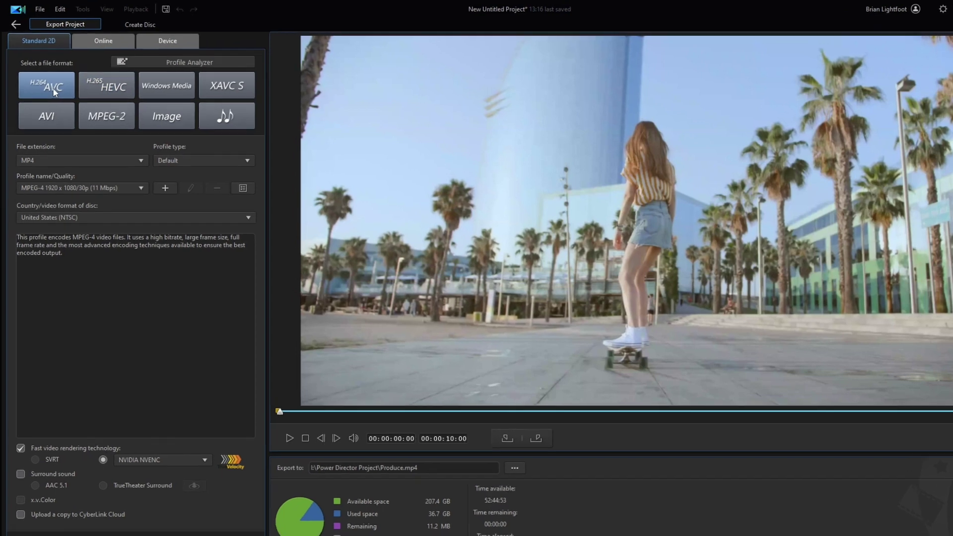